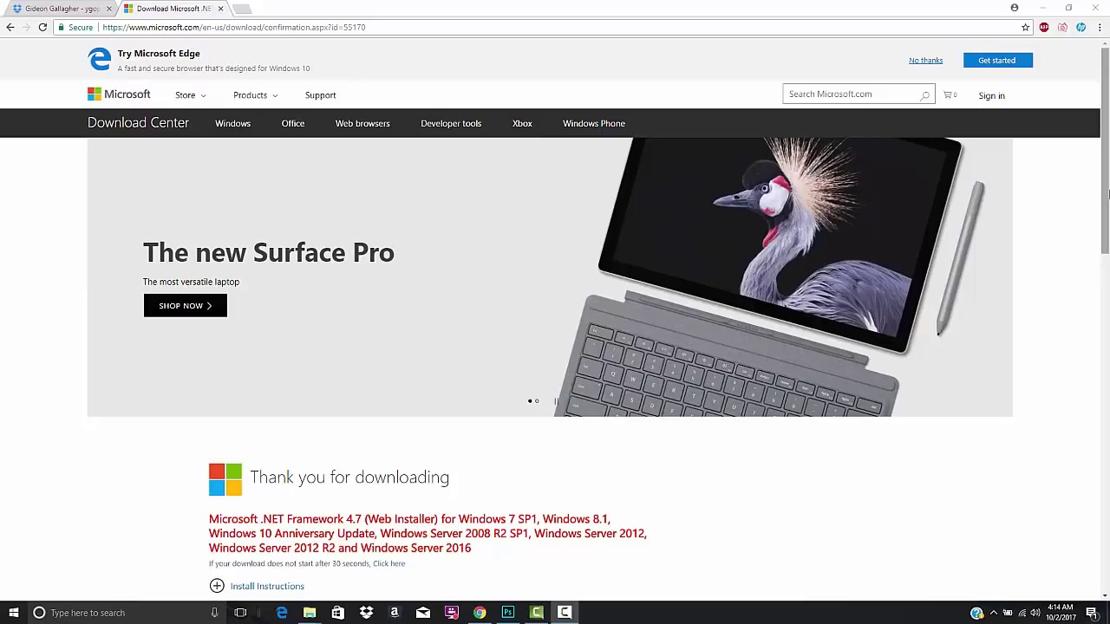
# - Reload the Download Center confirmation page so the NDP47 .NET 4.7 installer downloads, then show its options
pyautogui.scroll(-2, 1107, 195)
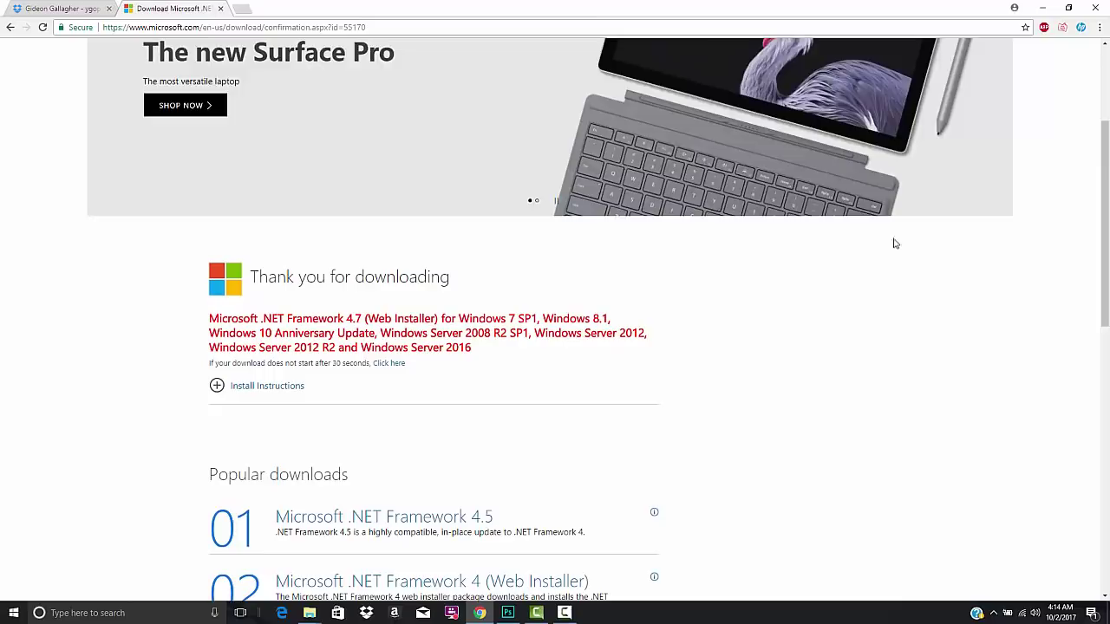
pyautogui.scroll(-2, 1104, 251)
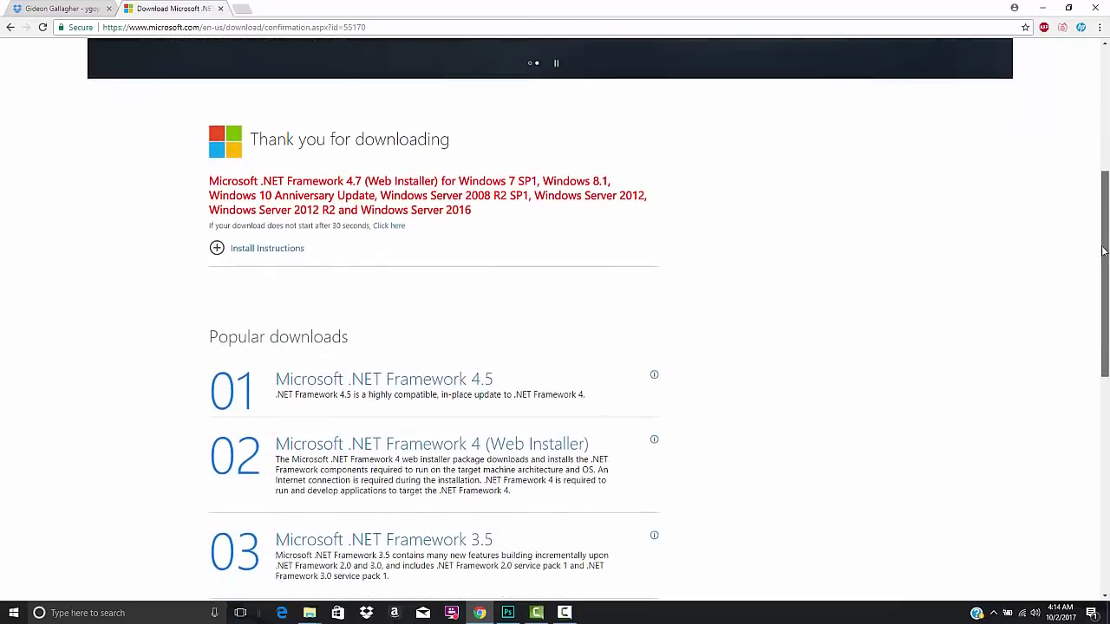
pyautogui.scroll(-3, 1104, 252)
pyautogui.scroll(6, 1076, 363)
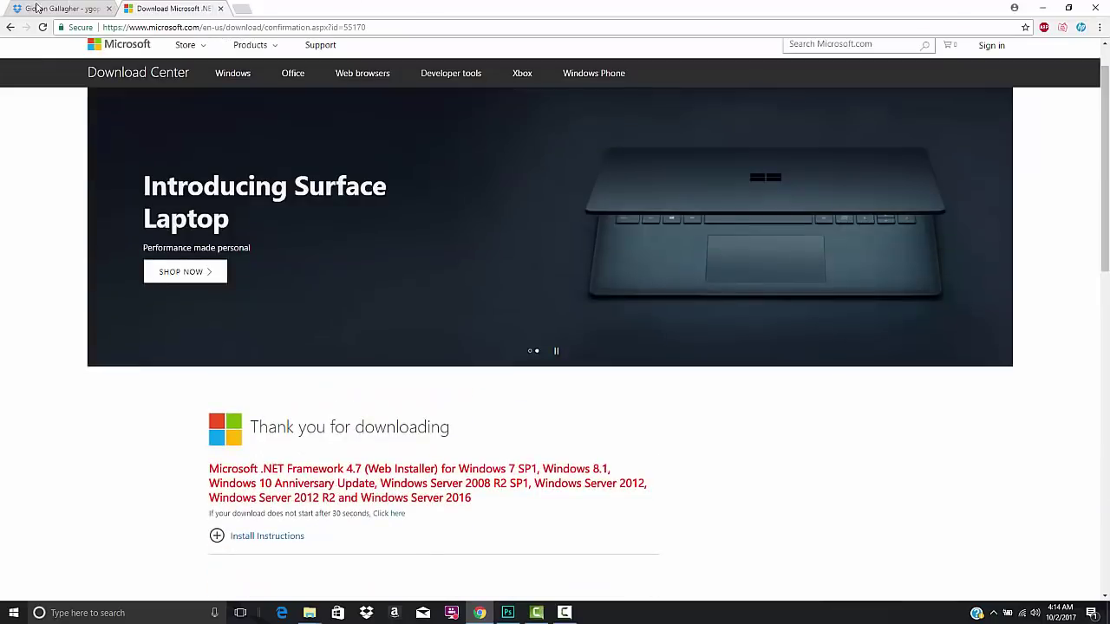
pyautogui.click(42, 27)
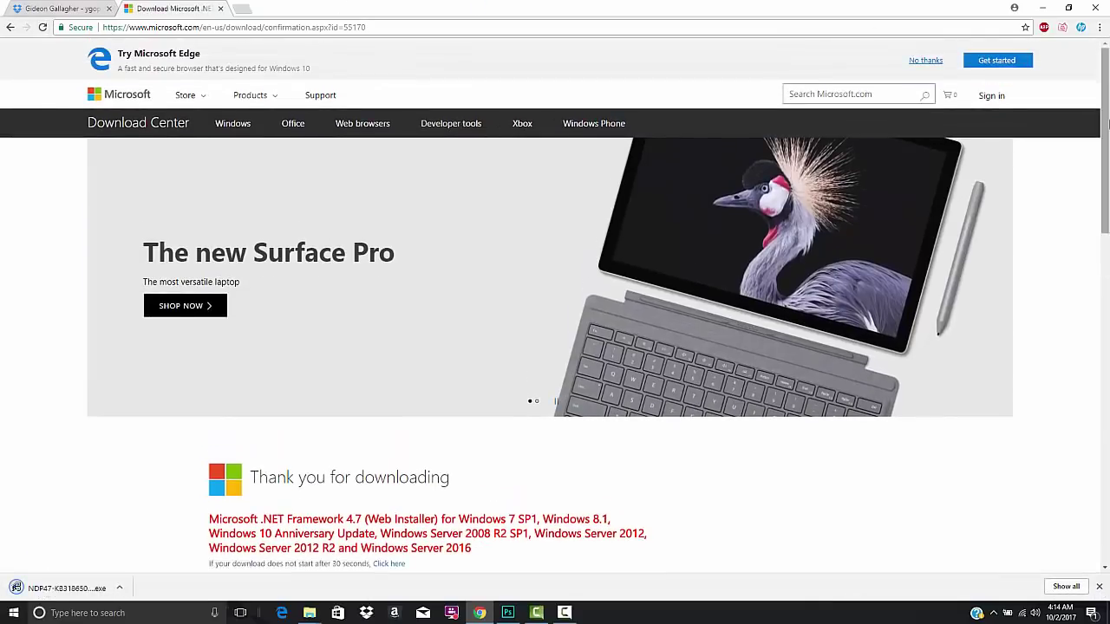
pyautogui.scroll(-4, 1093, 208)
pyautogui.scroll(4, 1083, 252)
pyautogui.scroll(-6, 1077, 290)
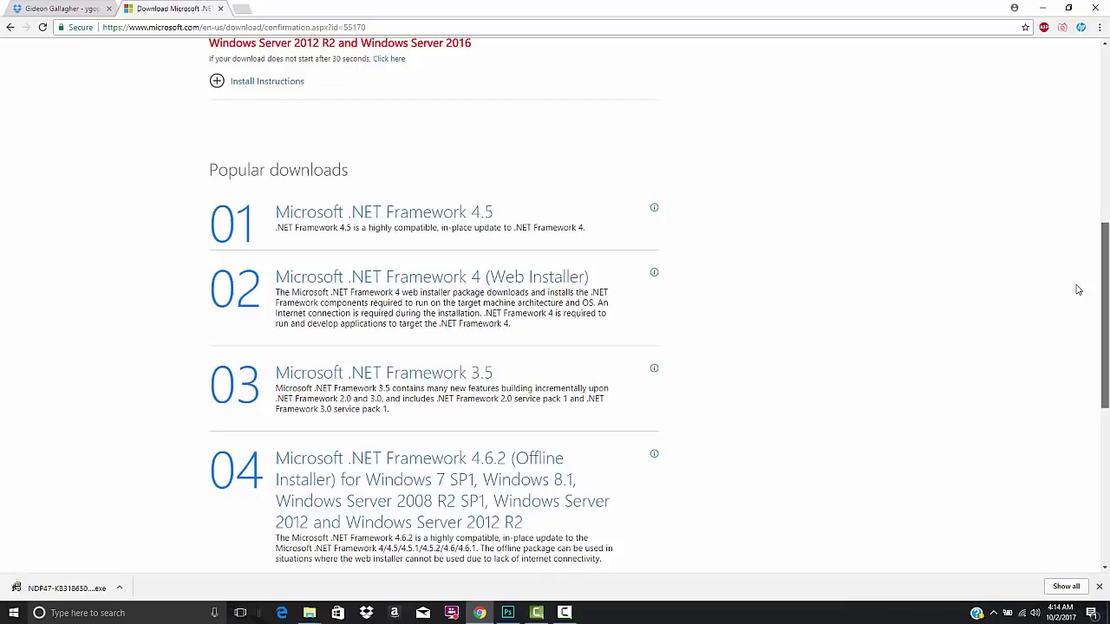
pyautogui.scroll(3, 1078, 290)
pyautogui.tripleClick(1058, 372)
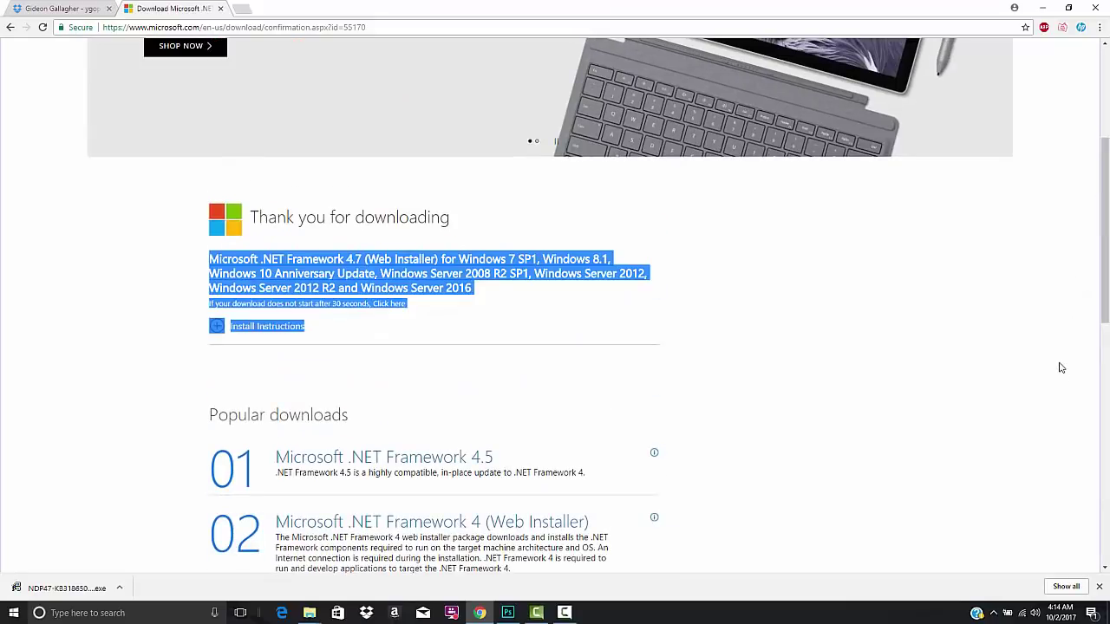
pyautogui.scroll(-7, 1084, 417)
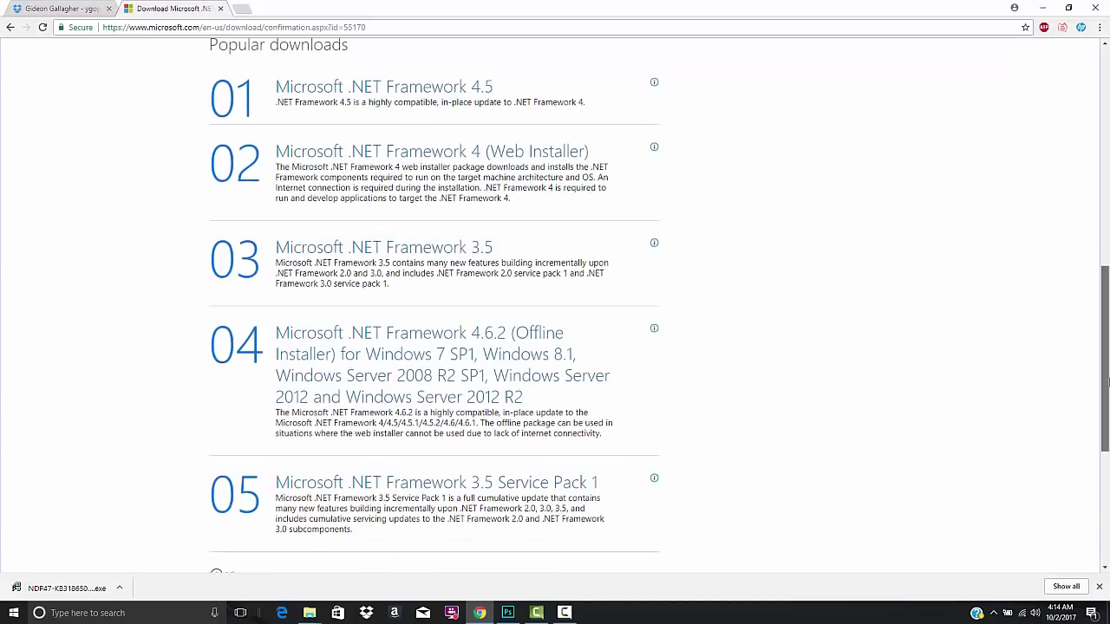
pyautogui.click(120, 588)
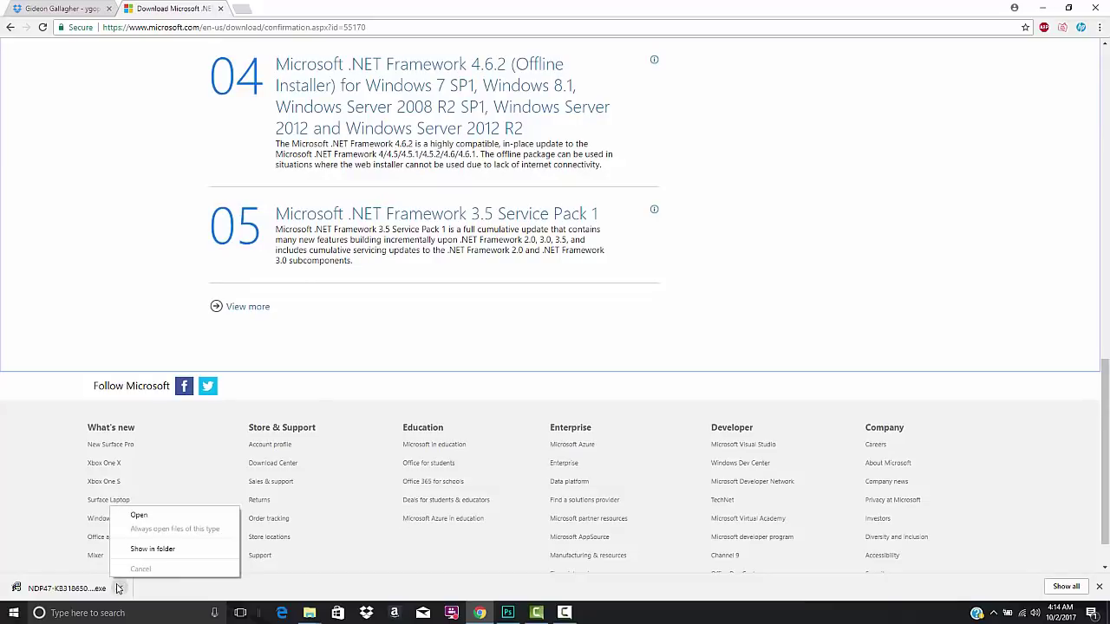
# - Run the NDP47 installer and dismiss its notice that .NET Framework 4.7 or later is installed
pyautogui.click(109, 588)
pyautogui.click(109, 588)
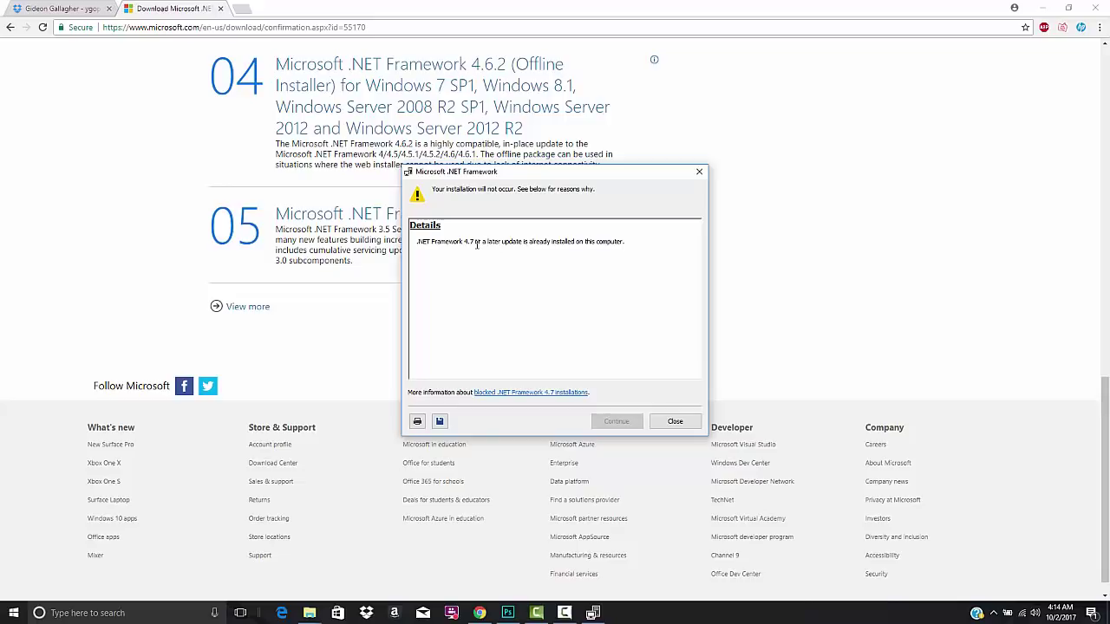
pyautogui.click(671, 421)
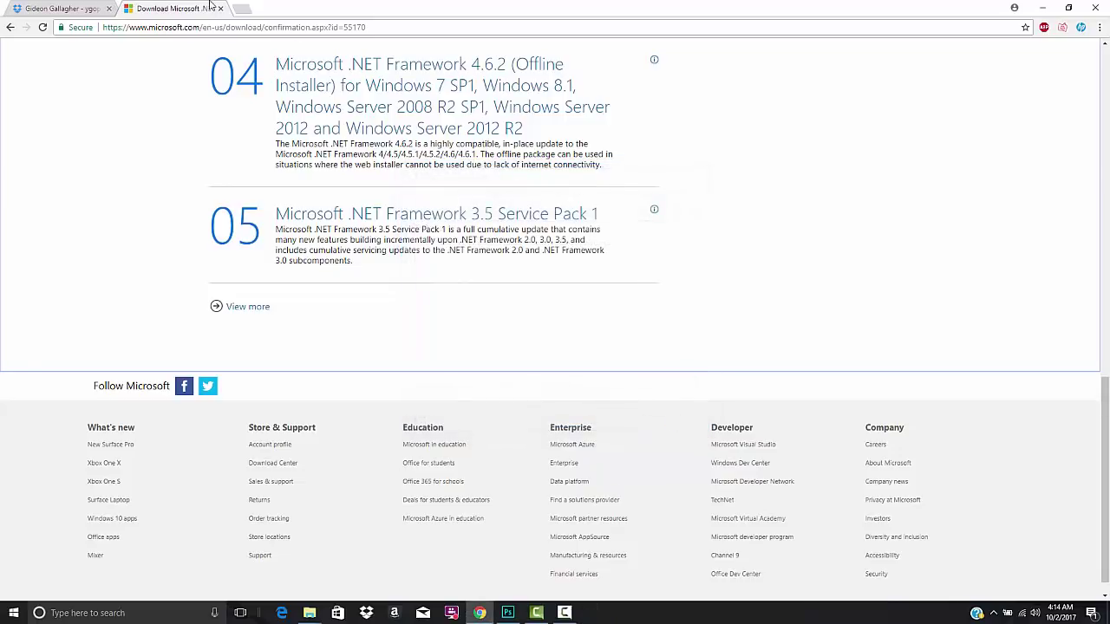
# - Direct-download the shared ygopro2 zip archive from the Dropbox page
pyautogui.click(65, 8)
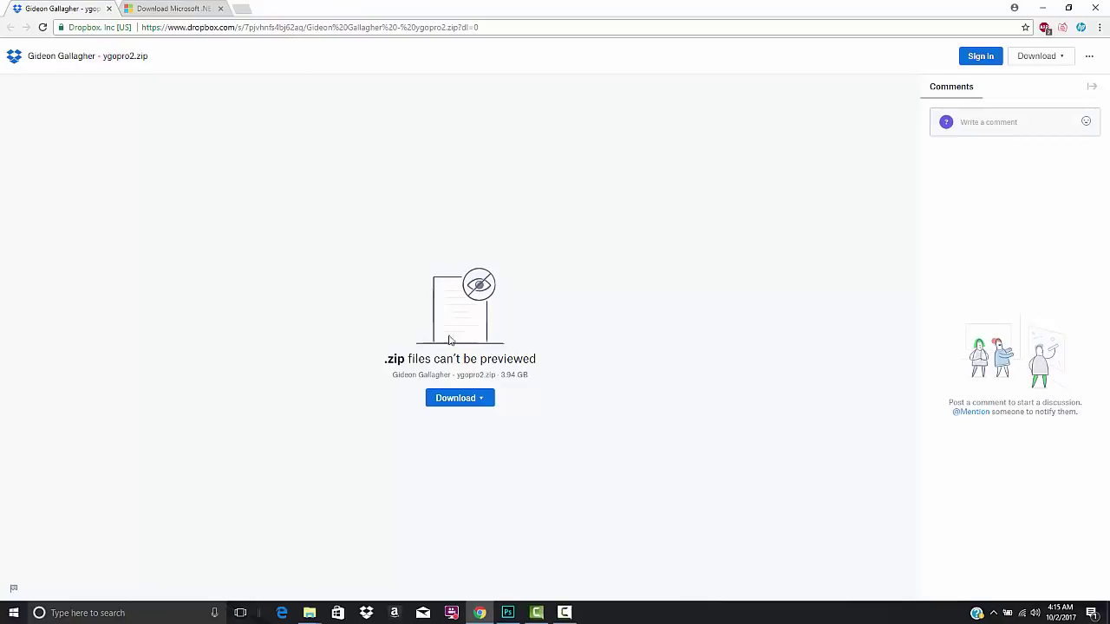
pyautogui.click(469, 397)
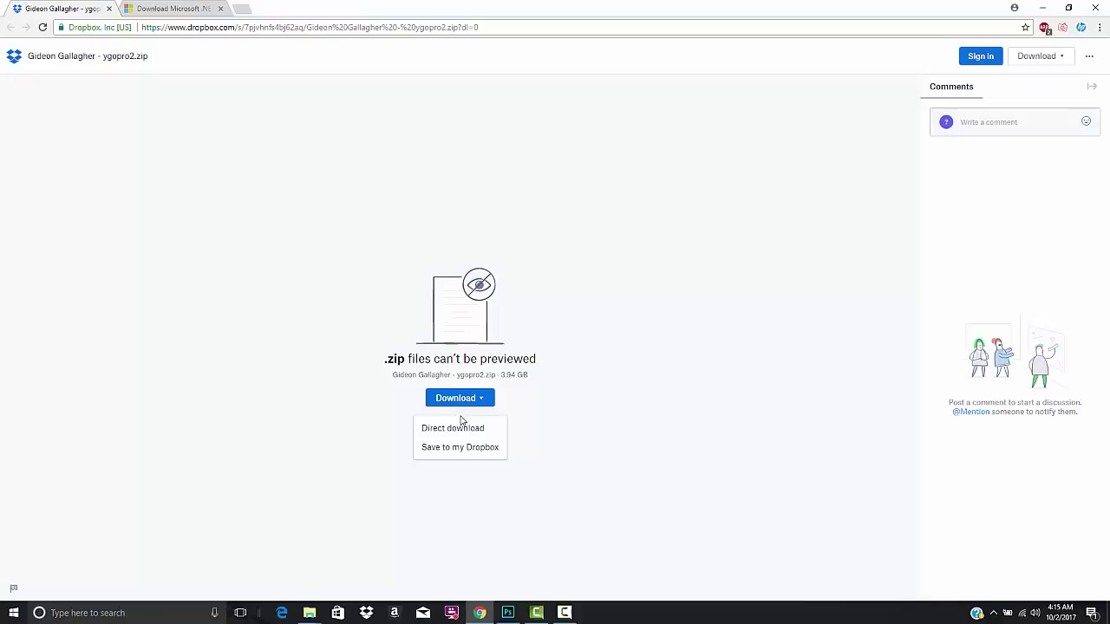
pyautogui.click(457, 428)
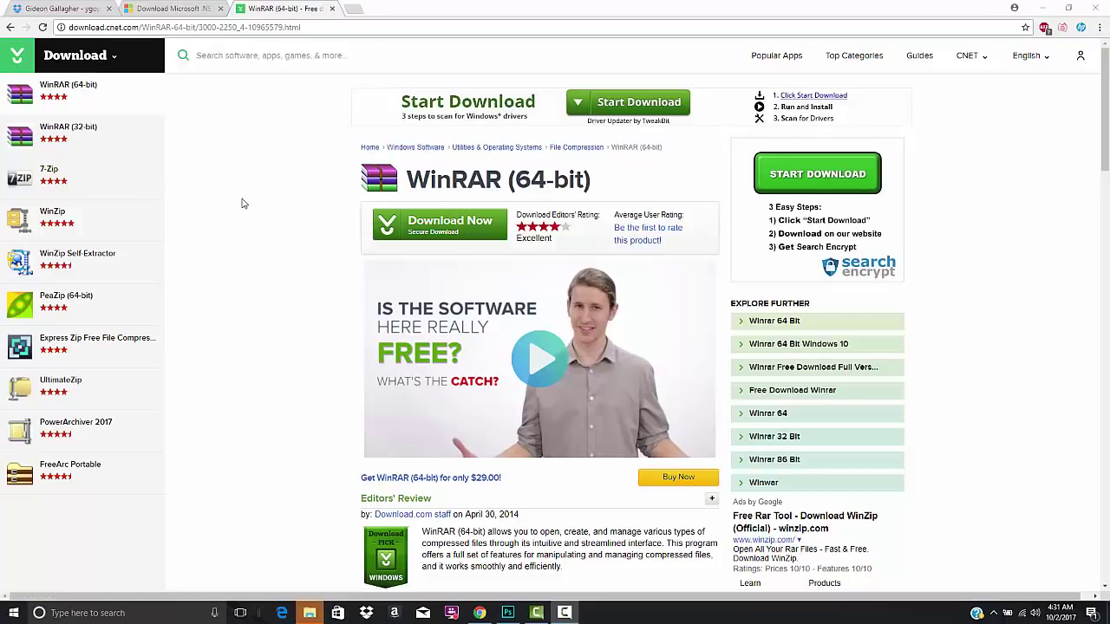
# - Bring up the Downloads folder in File Explorer over the WinRAR (64-bit) download page
pyautogui.click(163, 7)
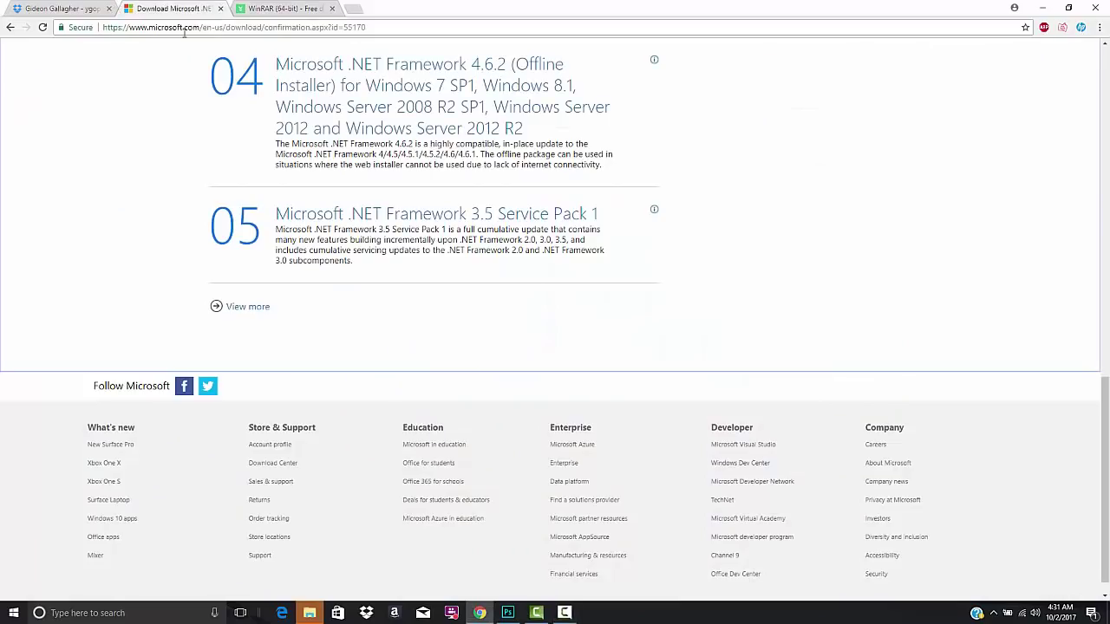
pyautogui.click(260, 8)
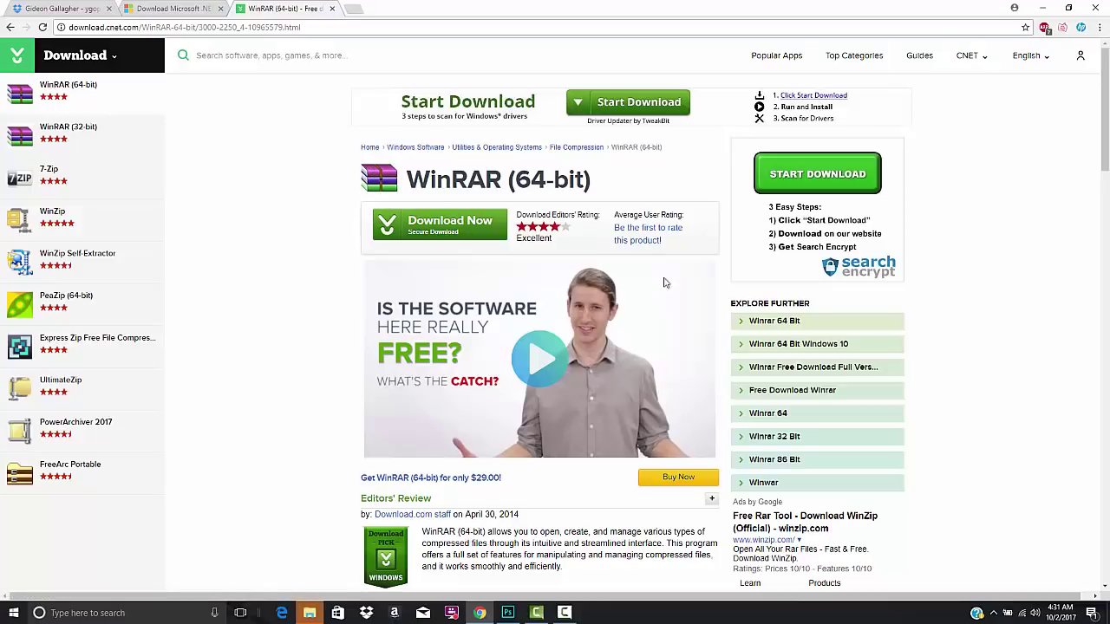
pyautogui.click(309, 612)
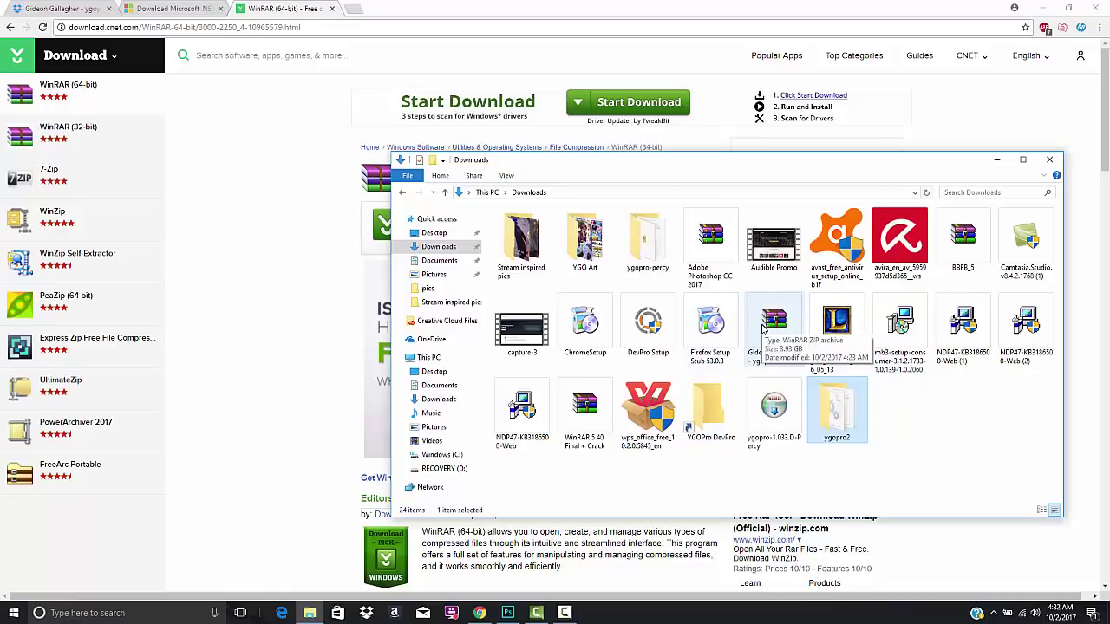
# - Open the ygopro2 zip archive from Downloads in WinRAR
pyautogui.doubleClick(763, 327)
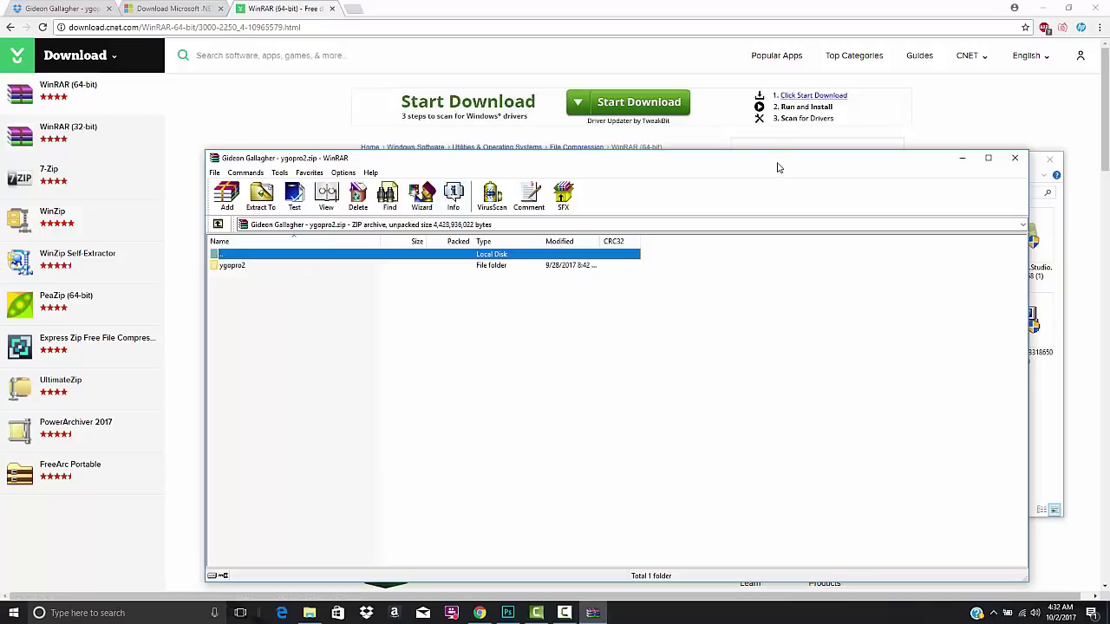
# - Extract the ygopro2 folder from WinRAR into Downloads and open the extracted folder
pyautogui.moveTo(777, 167); pyautogui.dragTo(800, 407)
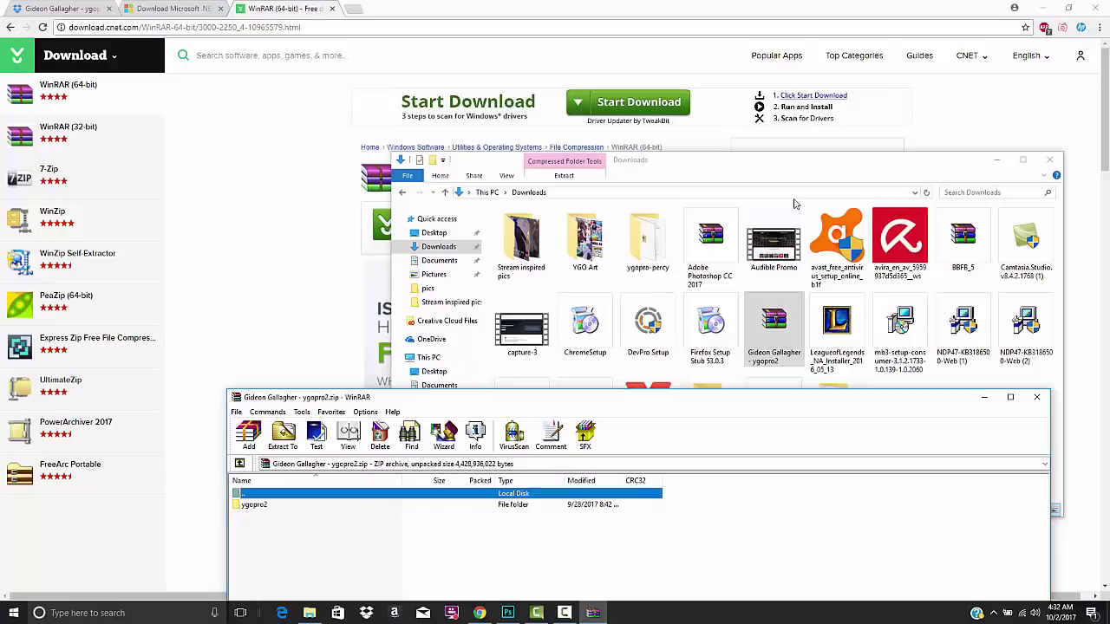
pyautogui.click(790, 180)
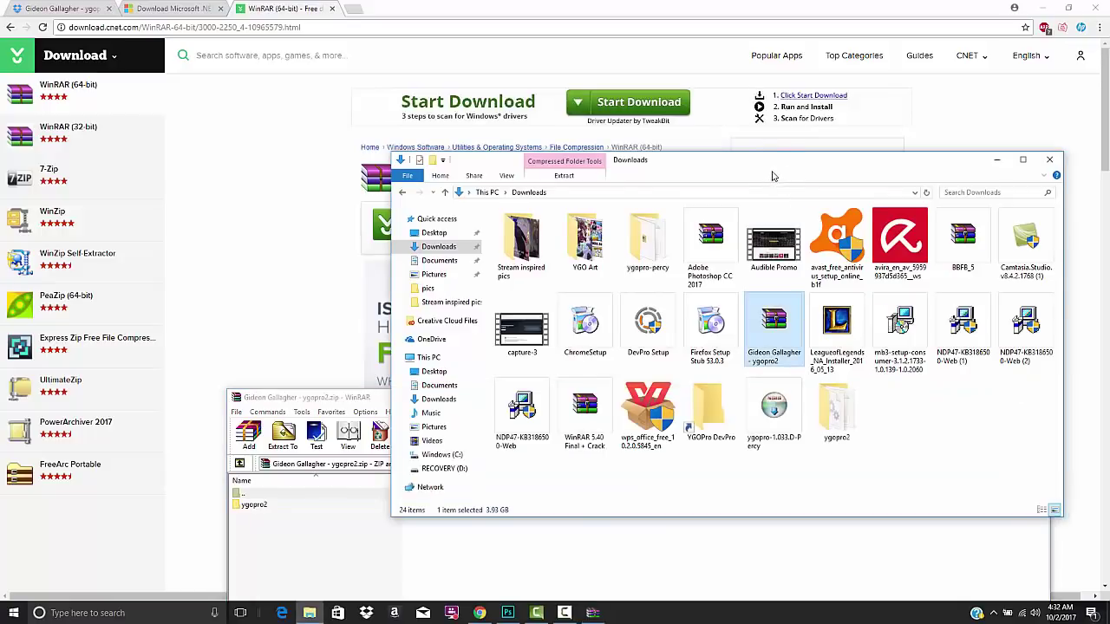
pyautogui.moveTo(762, 166); pyautogui.dragTo(750, 37)
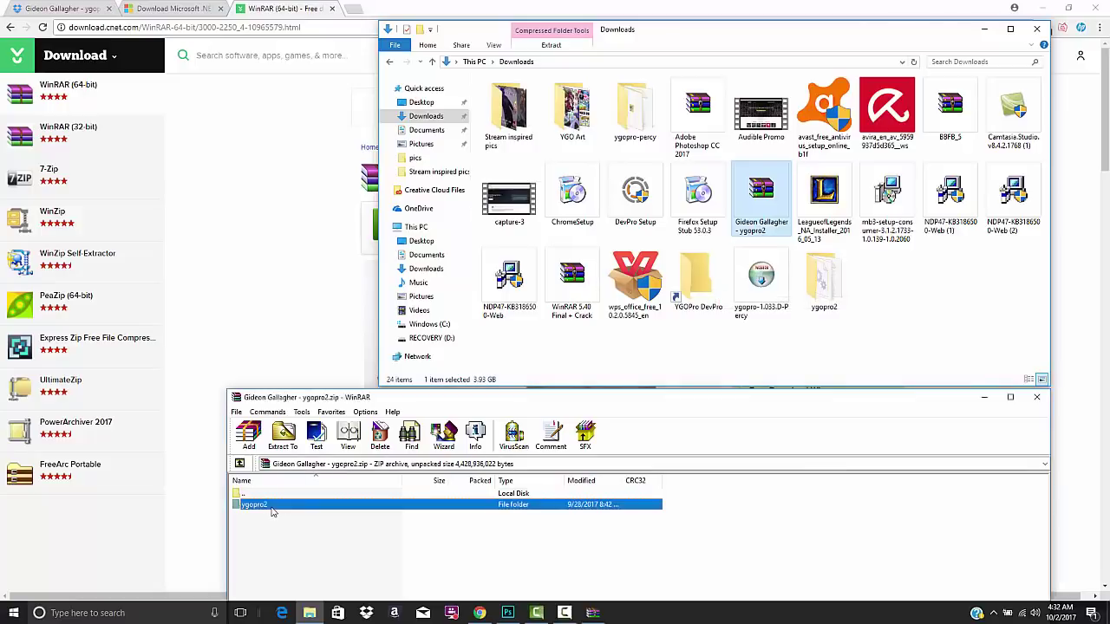
pyautogui.moveTo(276, 513)
pyautogui.mouseDown()
pyautogui.moveTo(843, 390)
pyautogui.moveTo(872, 286)
pyautogui.moveTo(889, 301)
pyautogui.mouseUp()
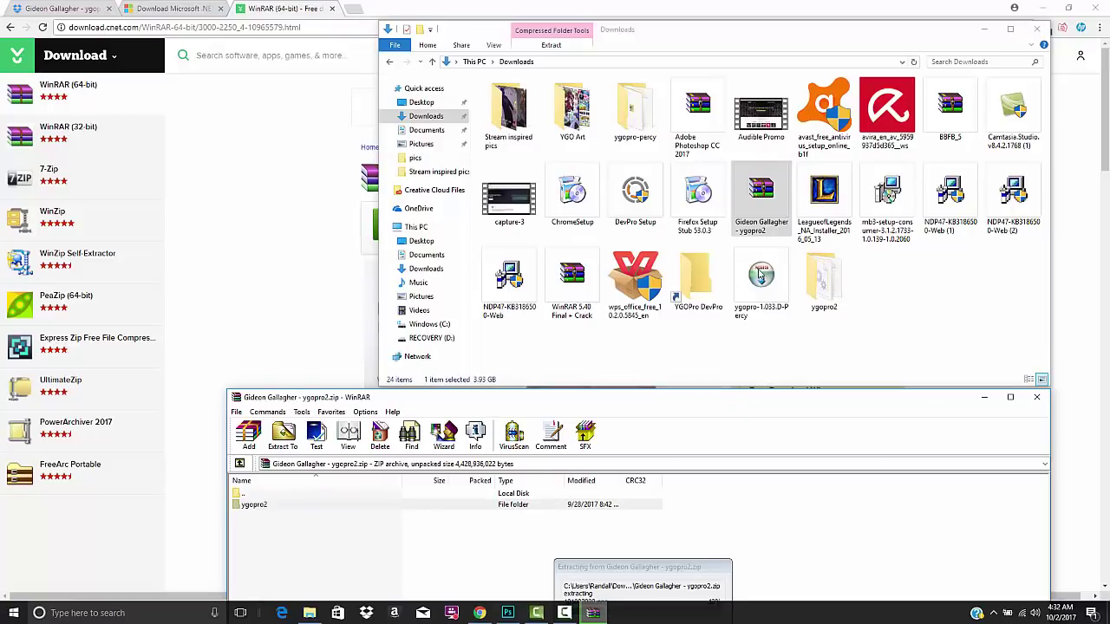
pyautogui.moveTo(659, 402)
pyautogui.mouseDown()
pyautogui.moveTo(634, 349)
pyautogui.moveTo(720, 195)
pyautogui.moveTo(719, 111)
pyautogui.mouseUp()
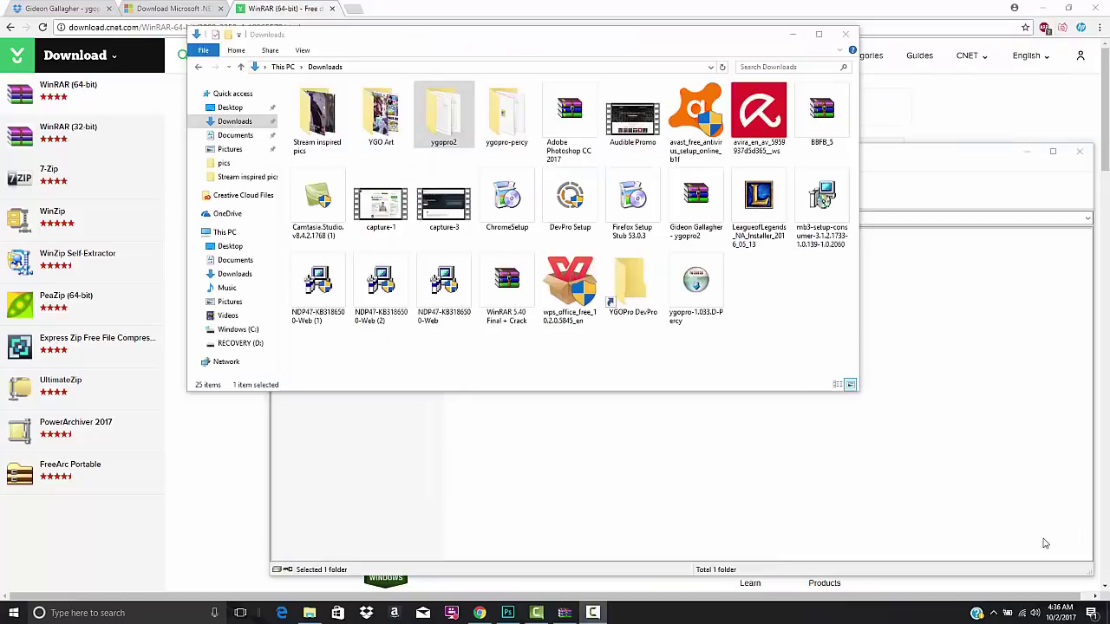
pyautogui.doubleClick(451, 106)
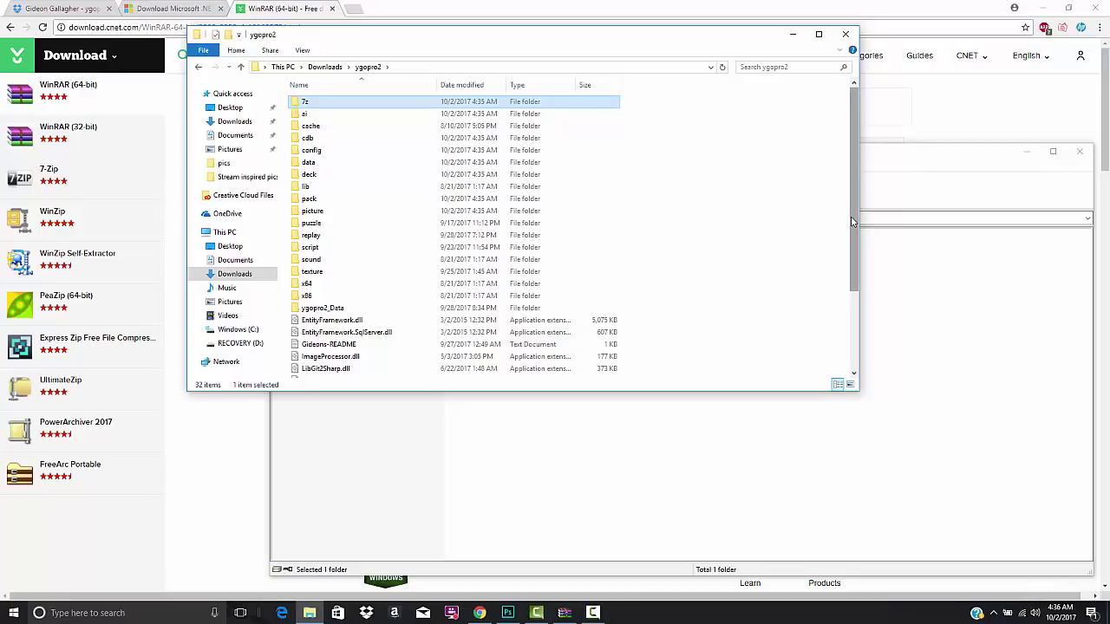
# - Scroll to the bottom of the ygopro2 folder and launch the ygopro2 application
pyautogui.moveTo(851, 219); pyautogui.dragTo(863, 305)
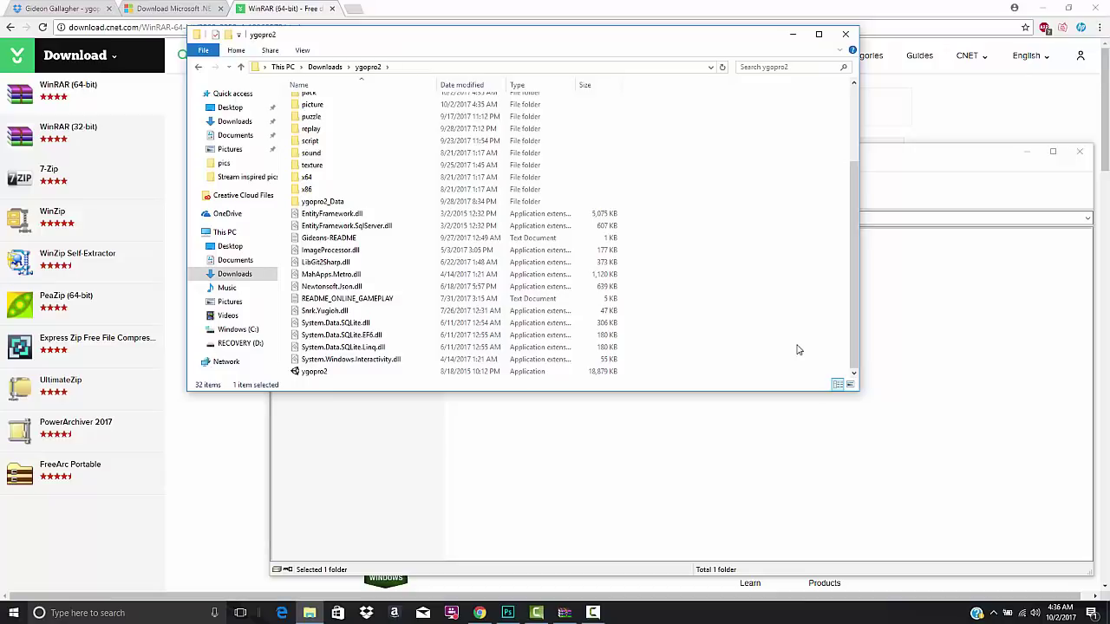
pyautogui.doubleClick(474, 372)
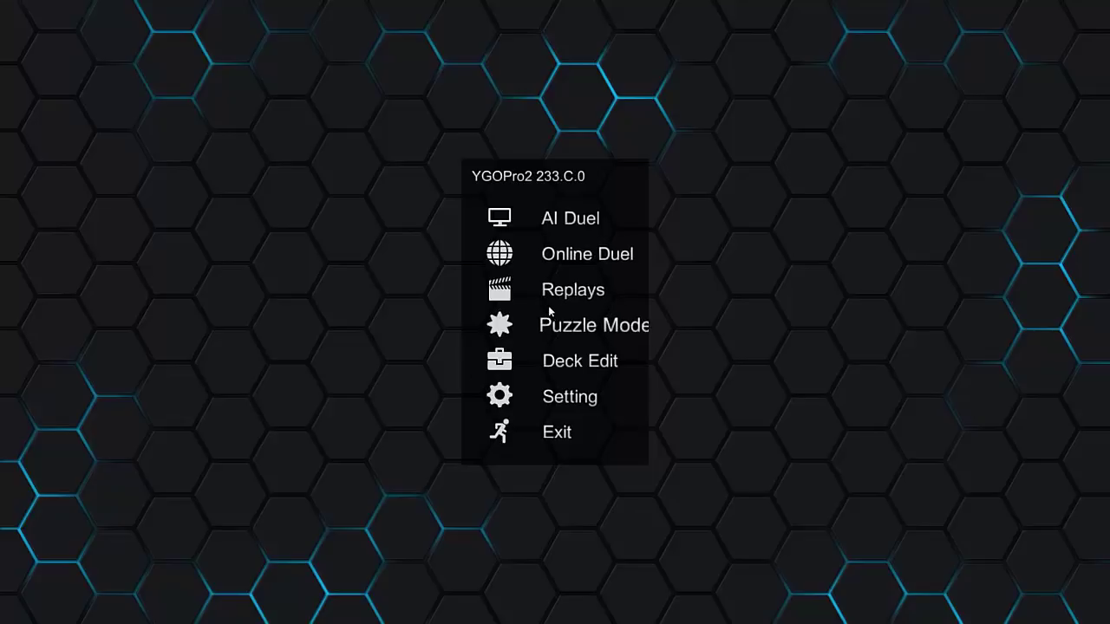
# - Open Deck Edit from the main menu and load the Te deck for editing
pyautogui.click(556, 355)
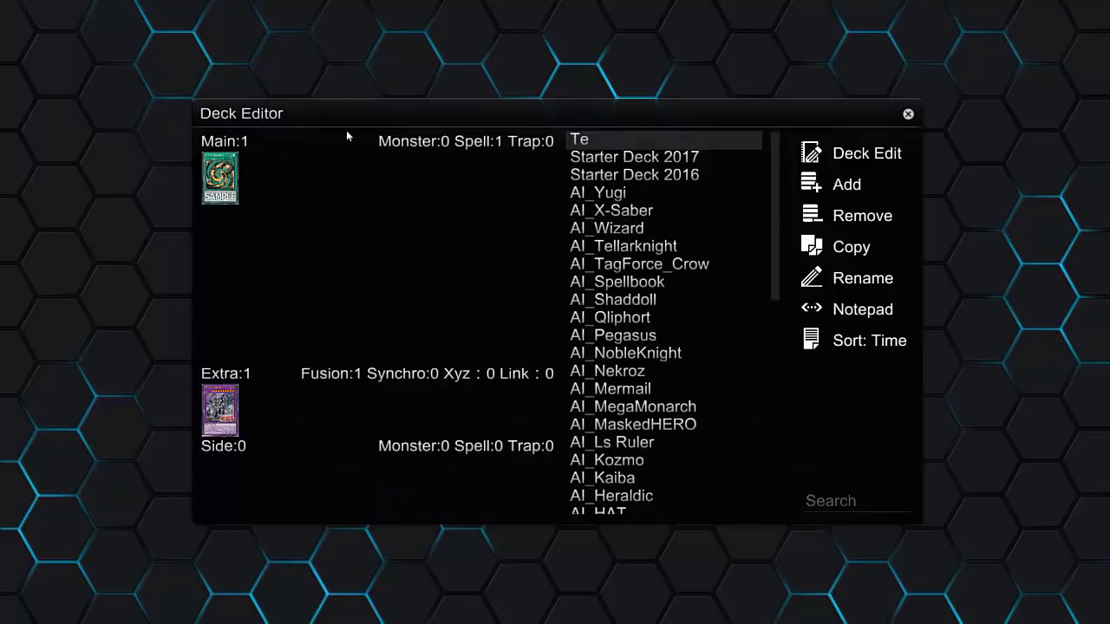
pyautogui.click(861, 155)
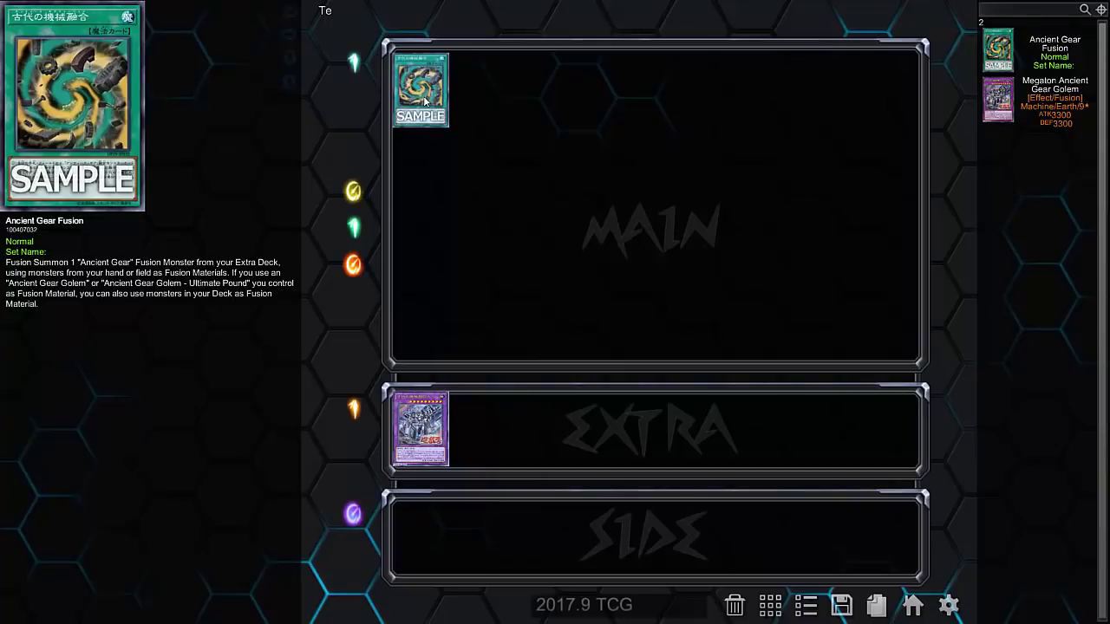
pyautogui.moveTo(417, 427)
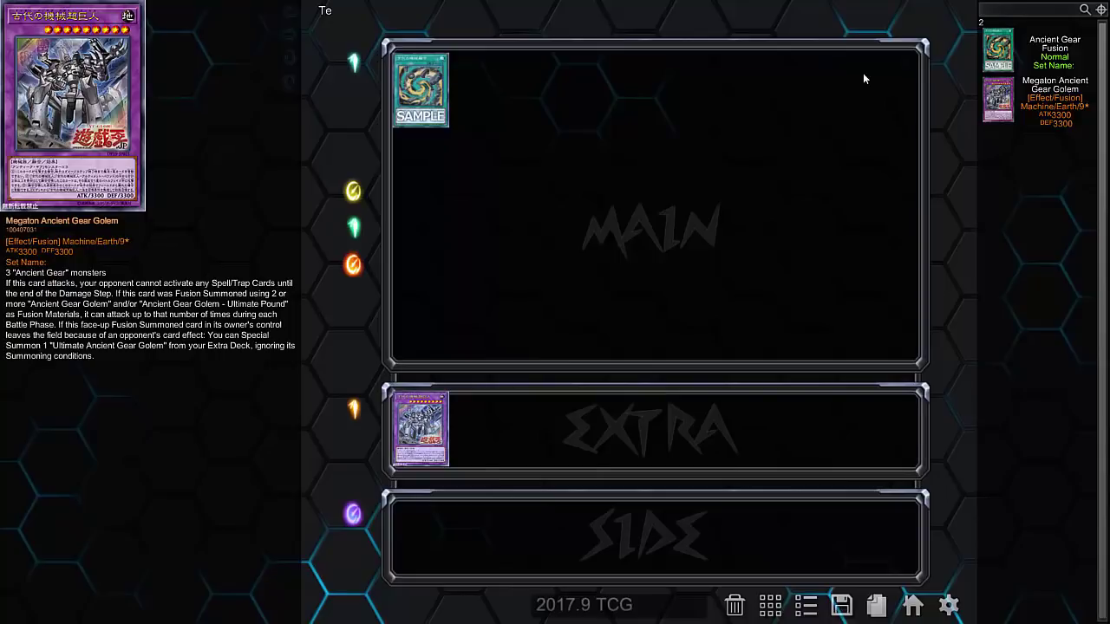
pyautogui.moveTo(997, 48)
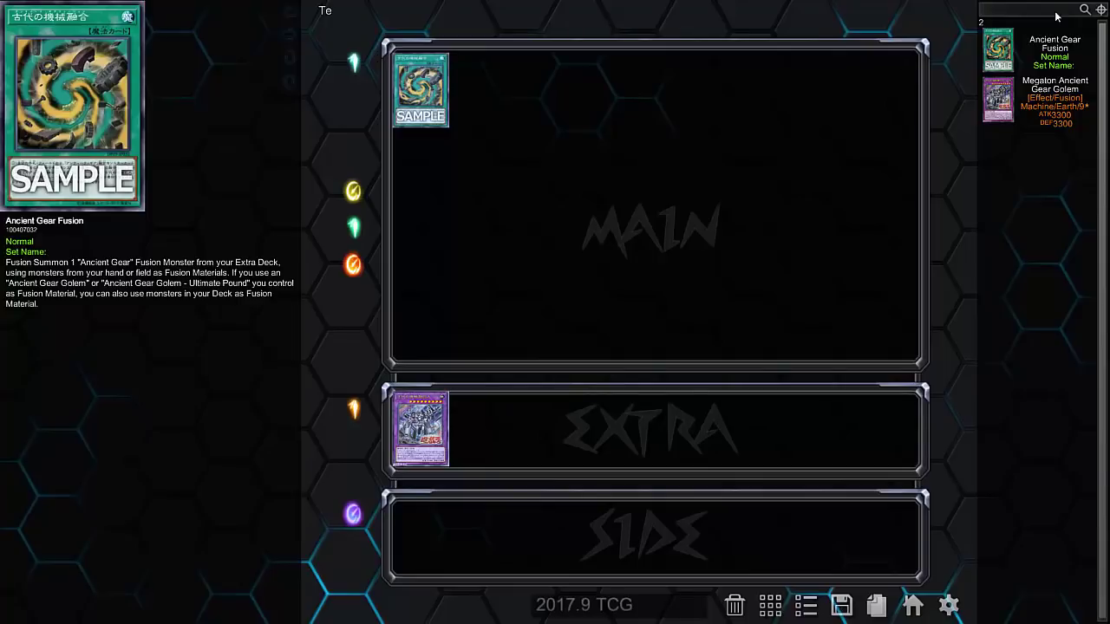
# - Search the card database for 'tind', then replace the query with 'jack k'
pyautogui.click(1056, 12)
pyautogui.write('tinde')
pyautogui.press('BackSpace')
pyautogui.press('Return')
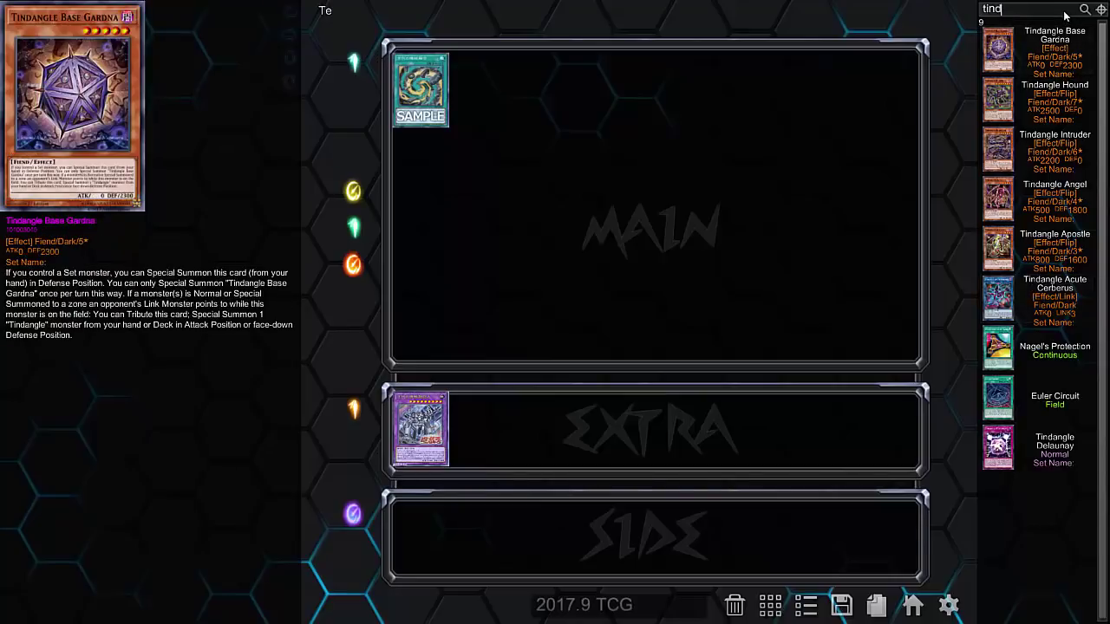
pyautogui.hotkey('ctrl', 'a')
pyautogui.write('jack ')
pyautogui.write('k')
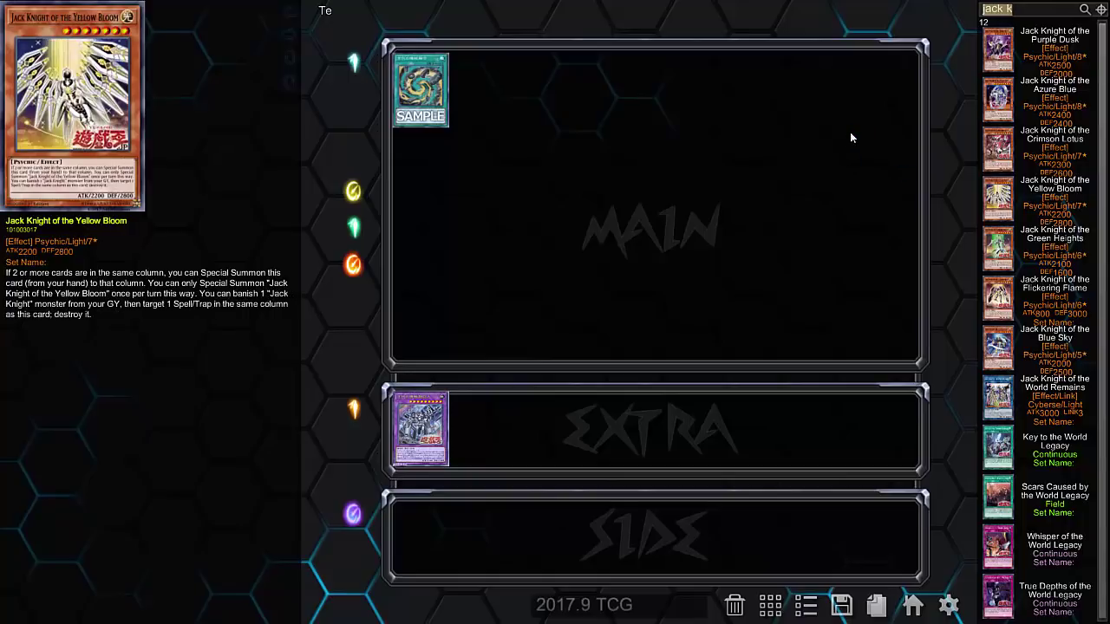
# - Search for 'gateway' cards and switch the banlist to 2017.10 OCG
pyautogui.click(611, 604)
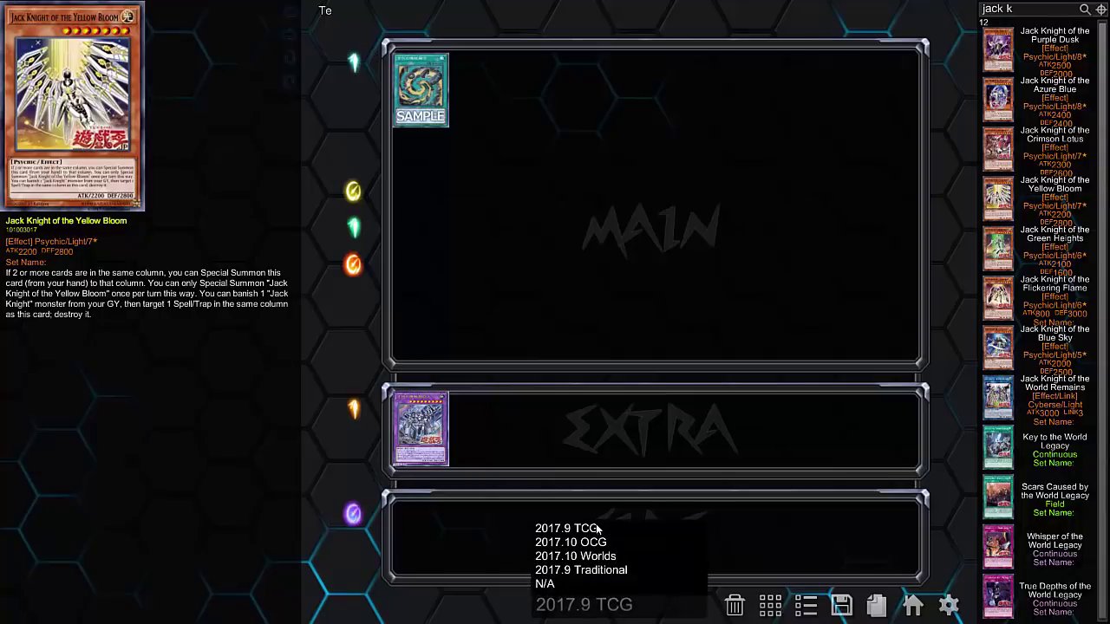
pyautogui.click(1029, 12)
pyautogui.press('Home')
pyautogui.press('Delete')
pyautogui.press('Delete')
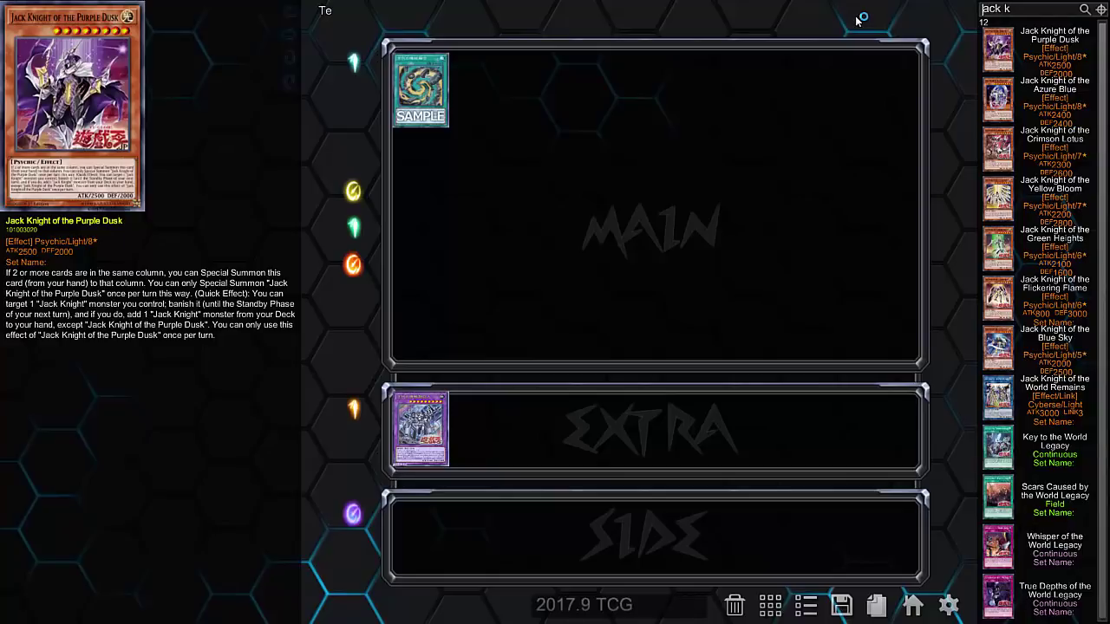
pyautogui.press('Delete')
pyautogui.press('Delete')
pyautogui.press('Delete')
pyautogui.write('gate')
pyautogui.write('way')
pyautogui.press('Return')
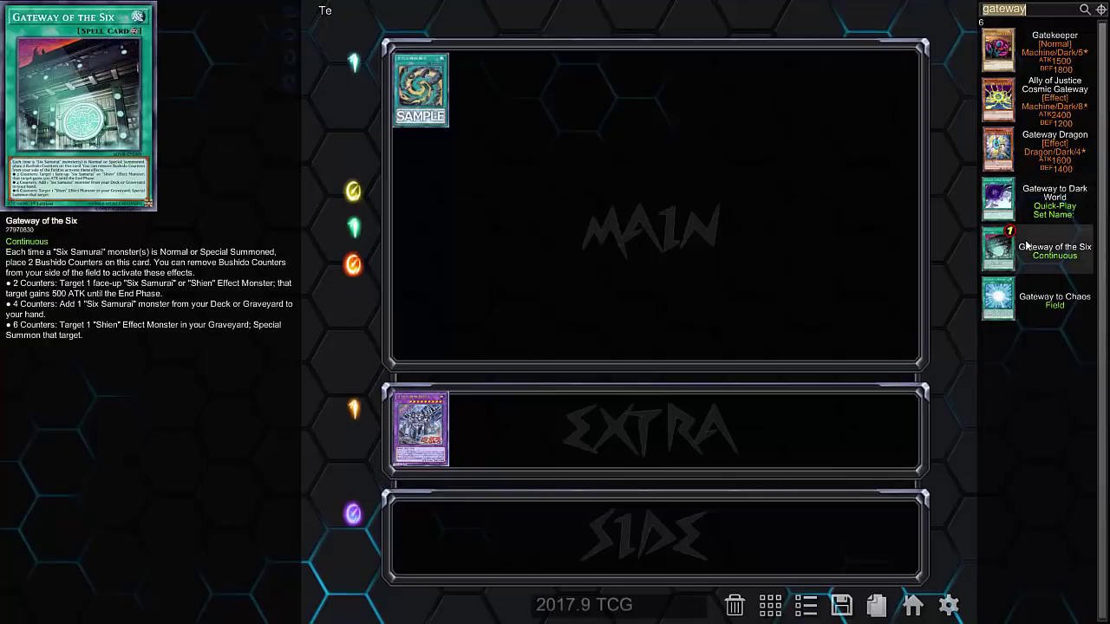
pyautogui.click(584, 606)
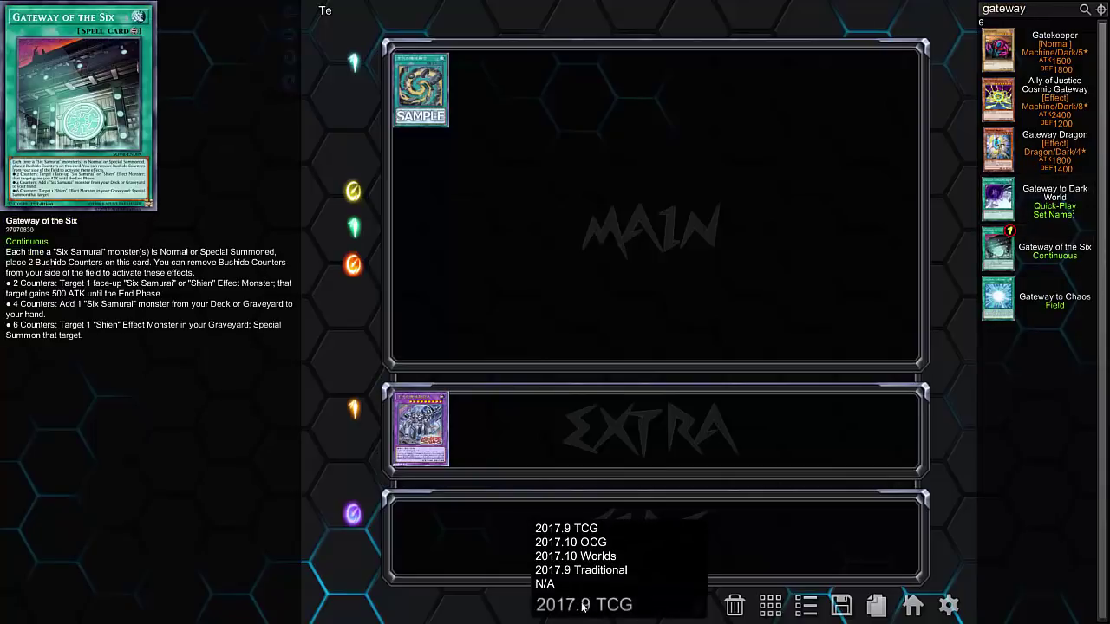
pyautogui.click(585, 545)
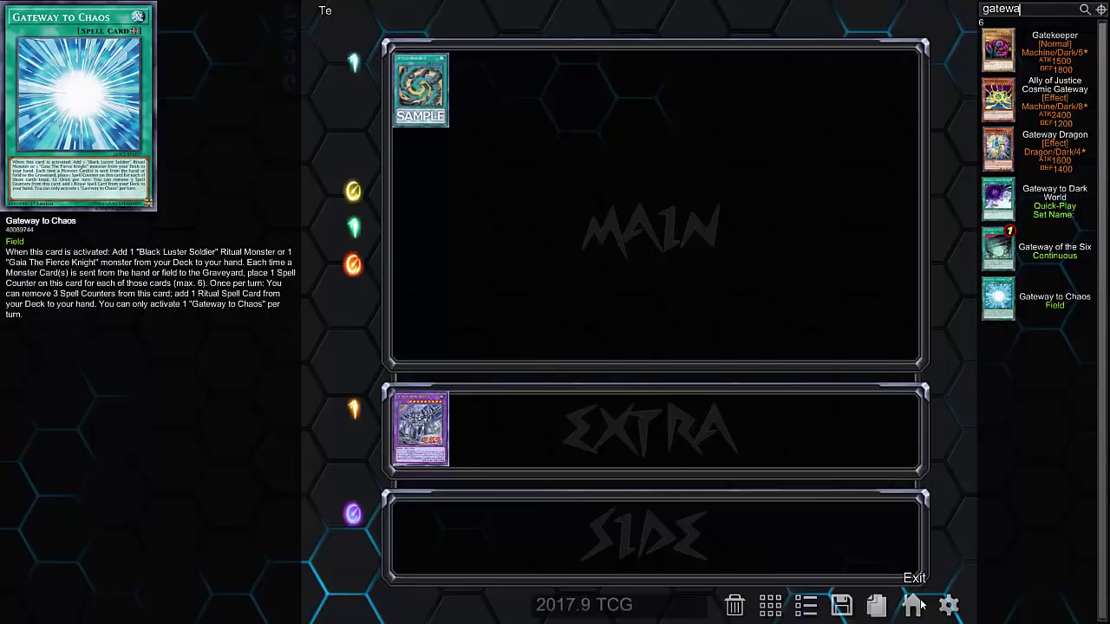
# - In the game settings, uncheck Full Screen and choose 1024*640 resolution for windowed play
pyautogui.click(948, 605)
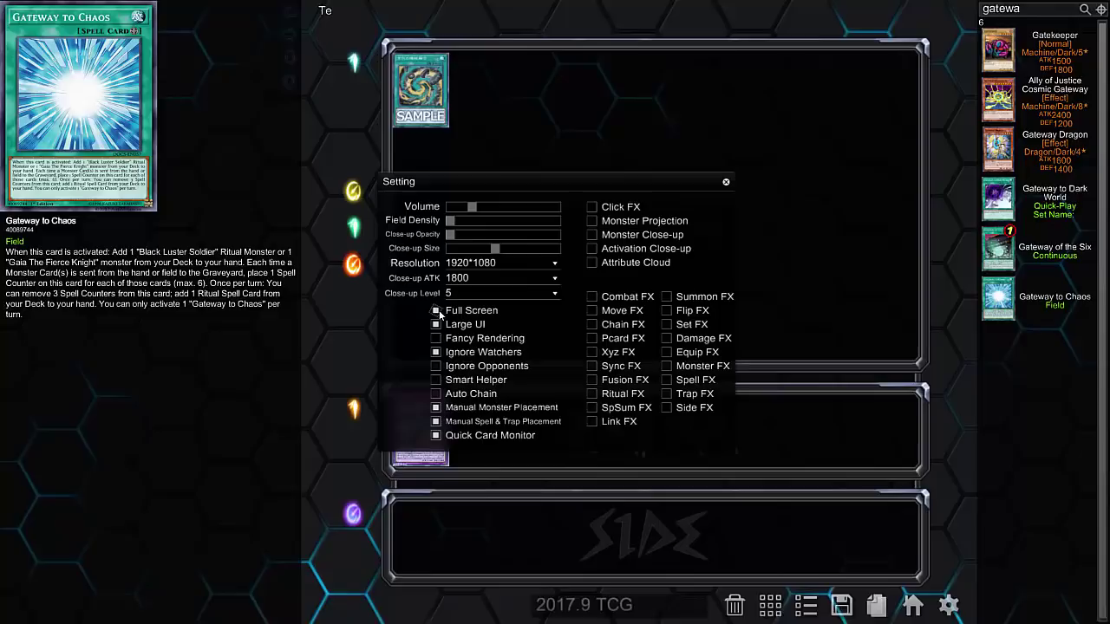
pyautogui.click(437, 311)
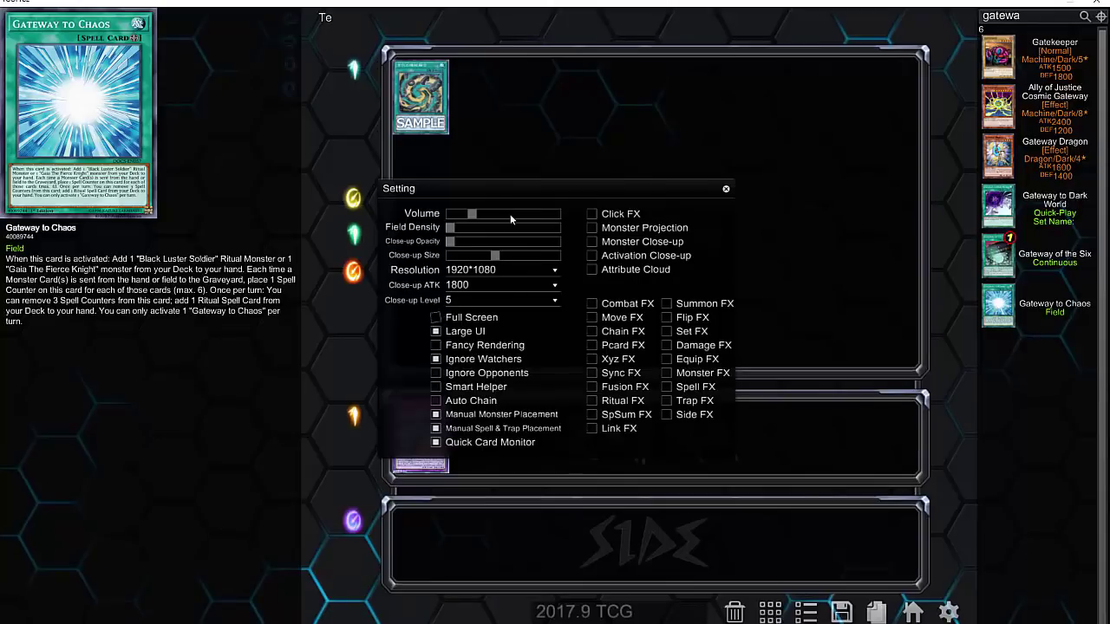
pyautogui.click(490, 271)
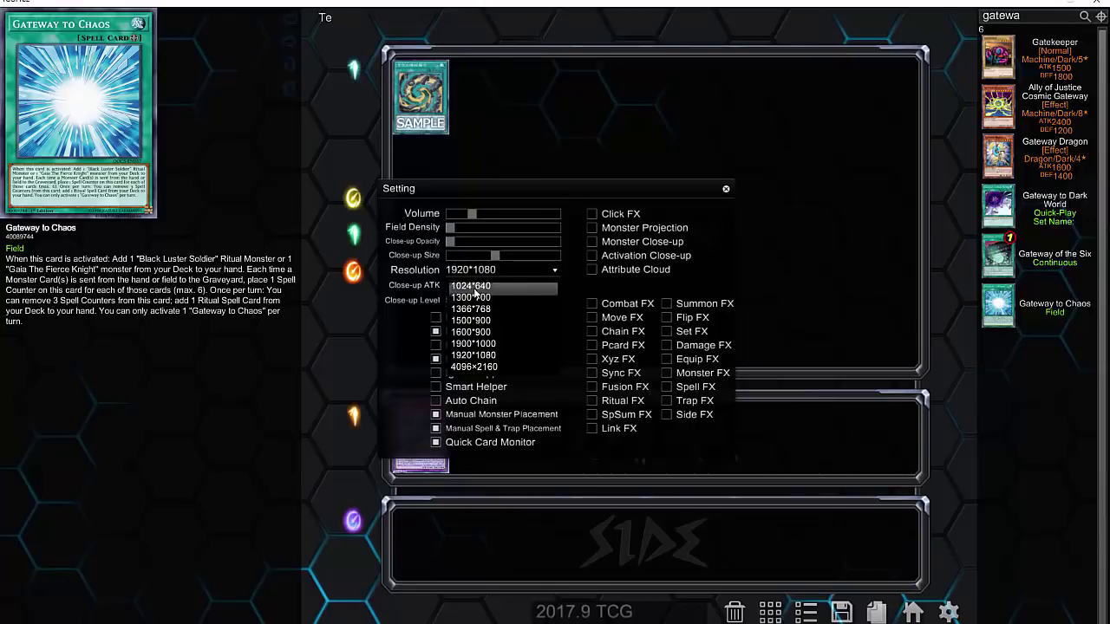
pyautogui.click(474, 286)
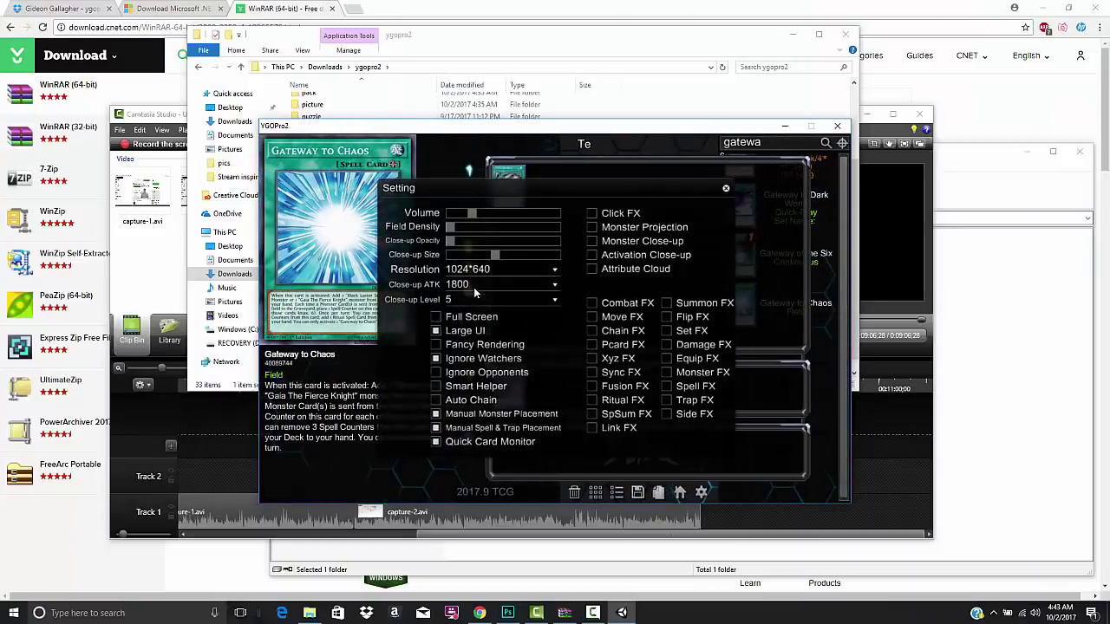
# - Re-enable Full Screen with Large UI on and 1920*1080 resolution, returning to the deck editor
pyautogui.click(726, 189)
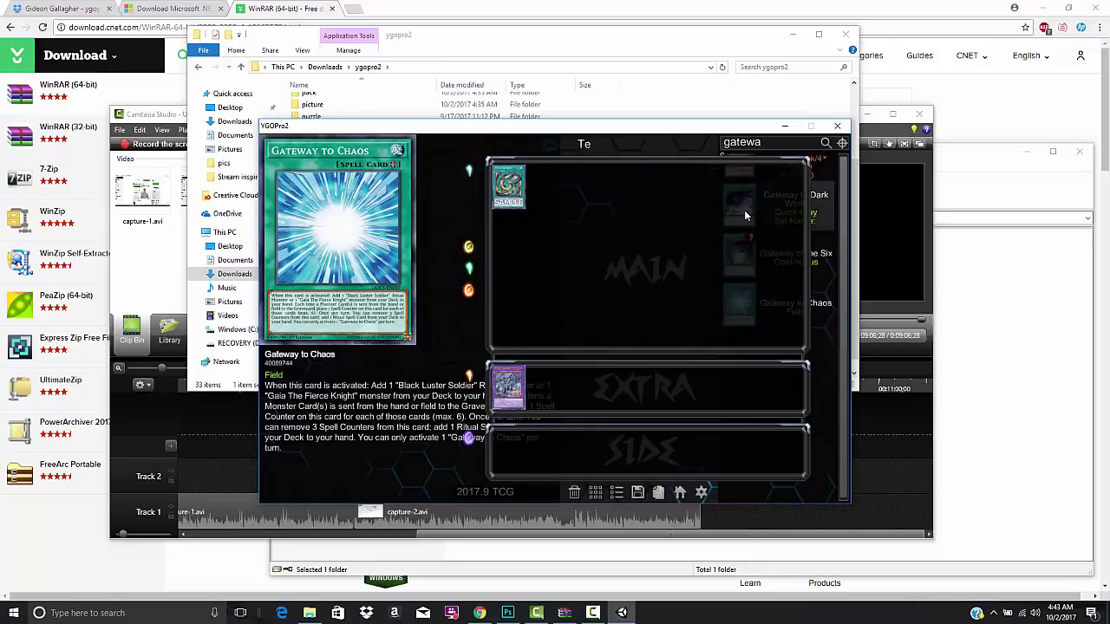
pyautogui.click(702, 492)
pyautogui.click(435, 331)
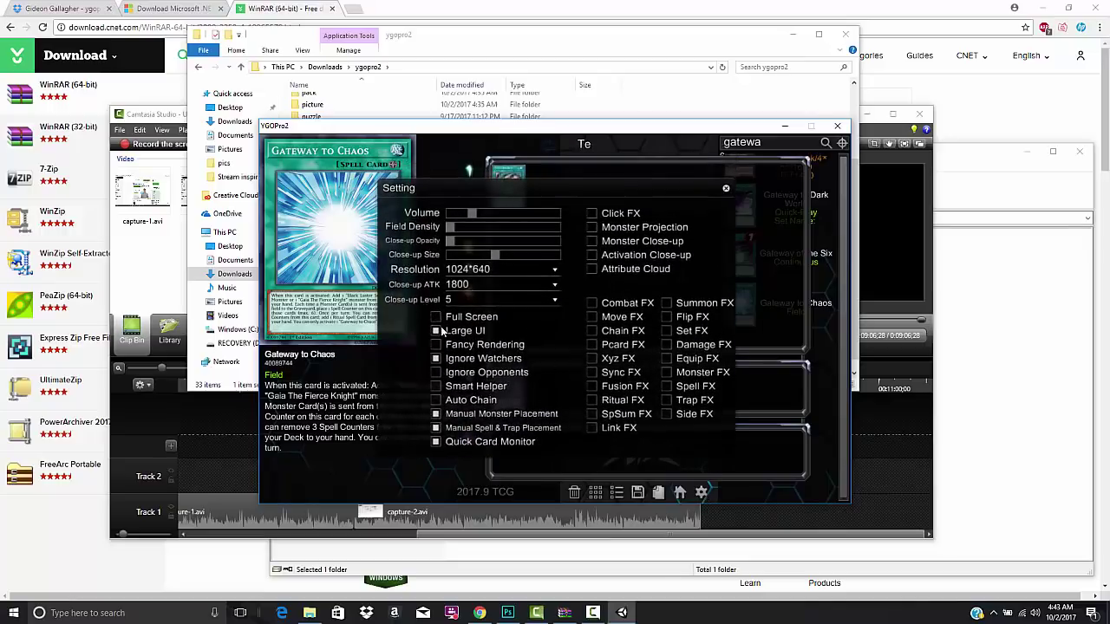
pyautogui.click(436, 317)
pyautogui.click(432, 227)
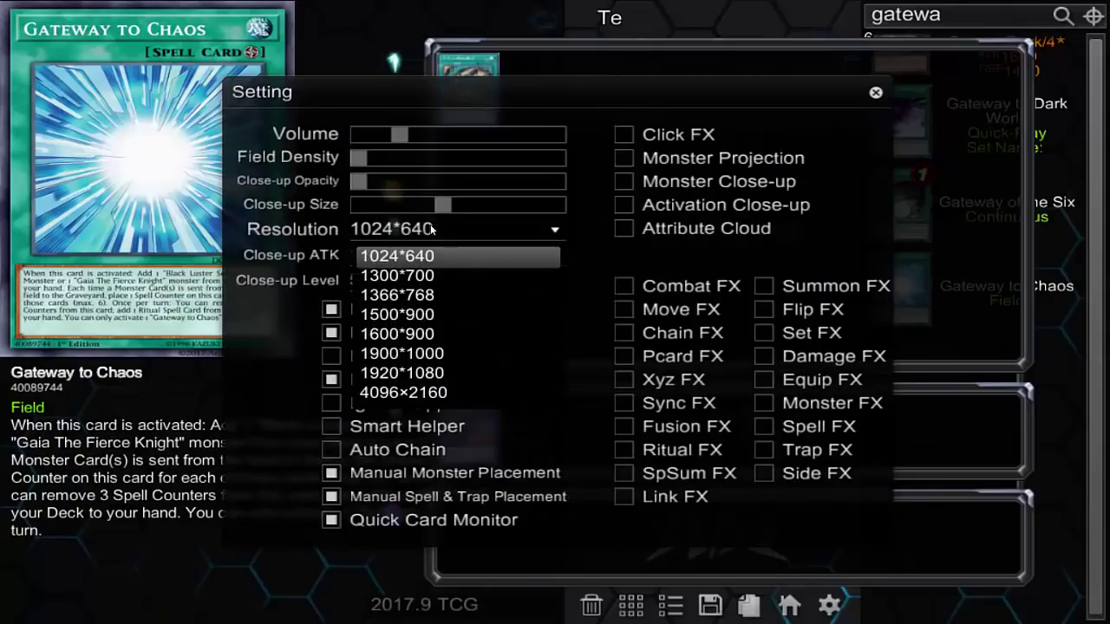
pyautogui.click(421, 371)
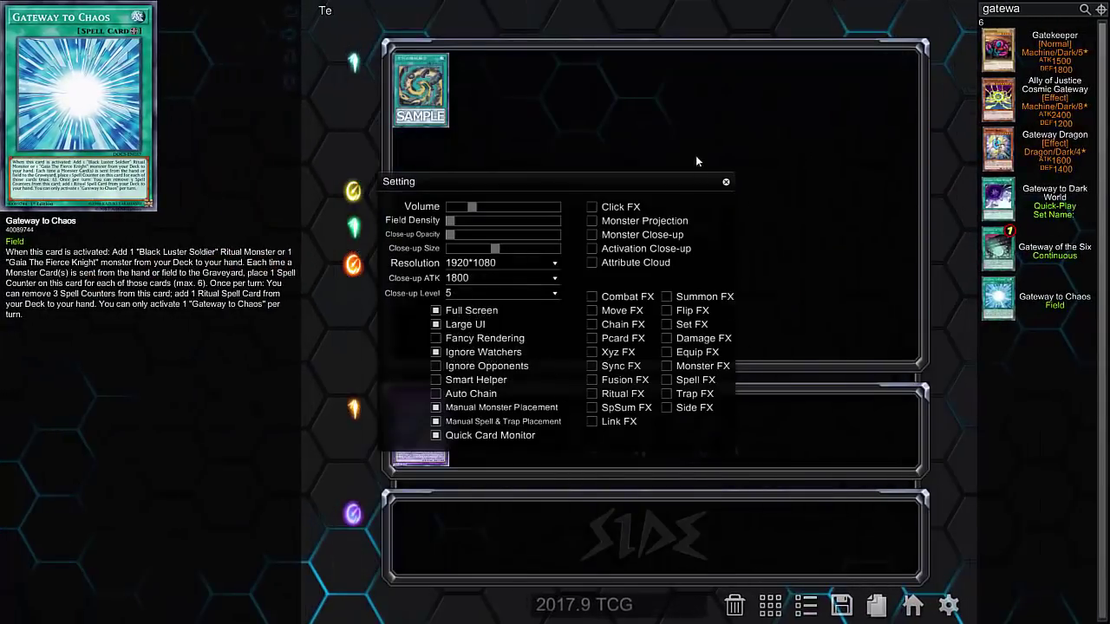
pyautogui.click(725, 179)
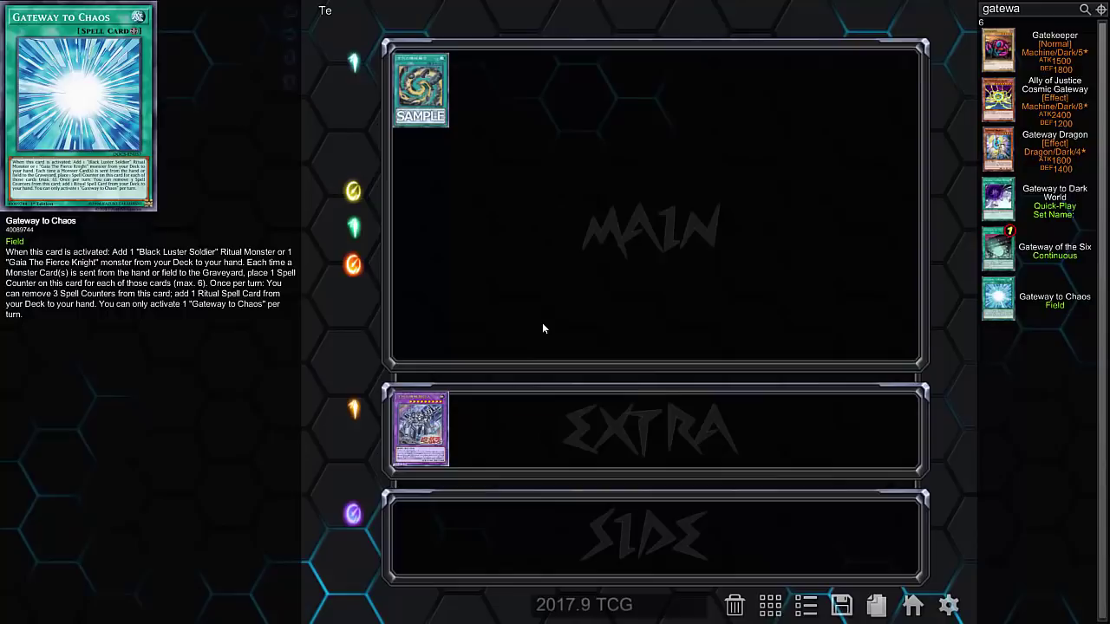